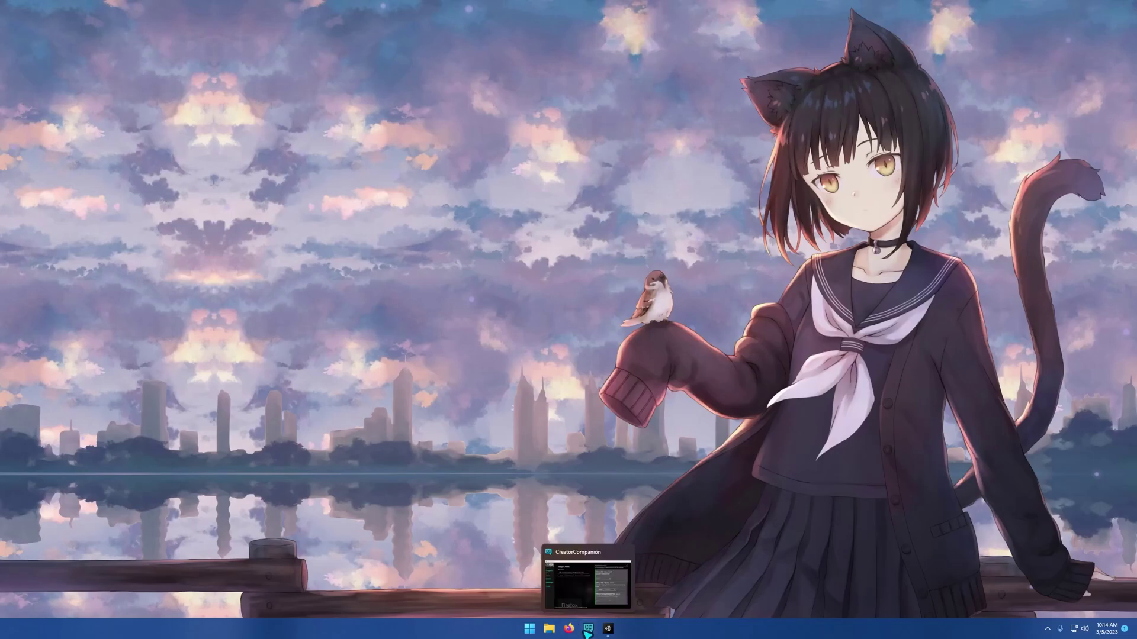
Switch from Creator Companion to the Kitty's Attic Unity project and check the VRChat SDK control panel's builder page for the world's build requirements
left_click(588, 629)
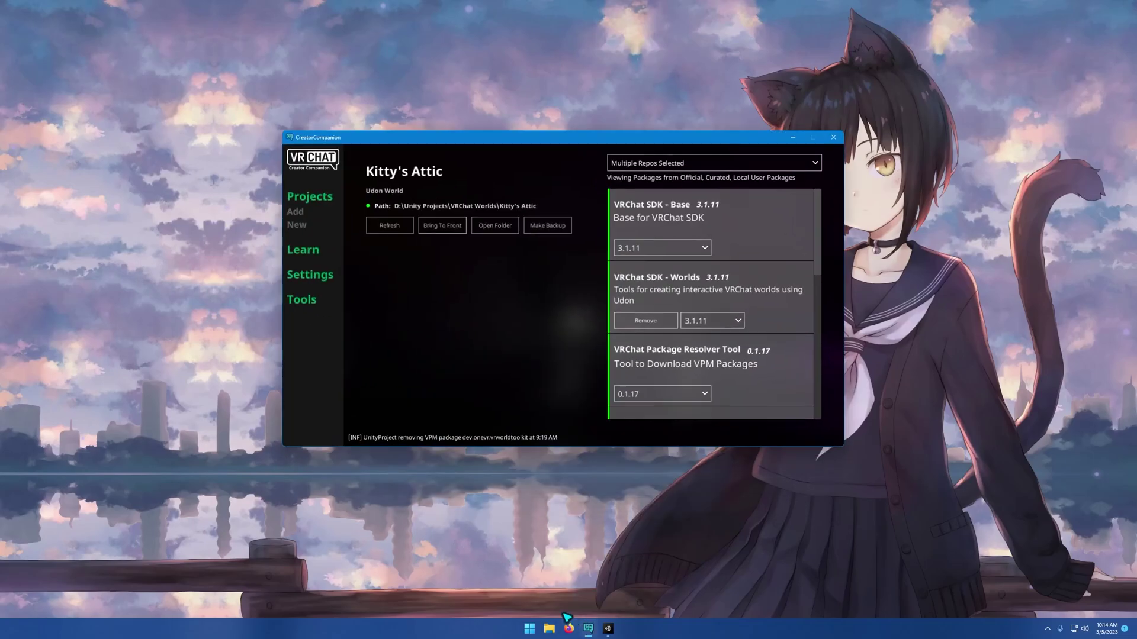
left_click(445, 231)
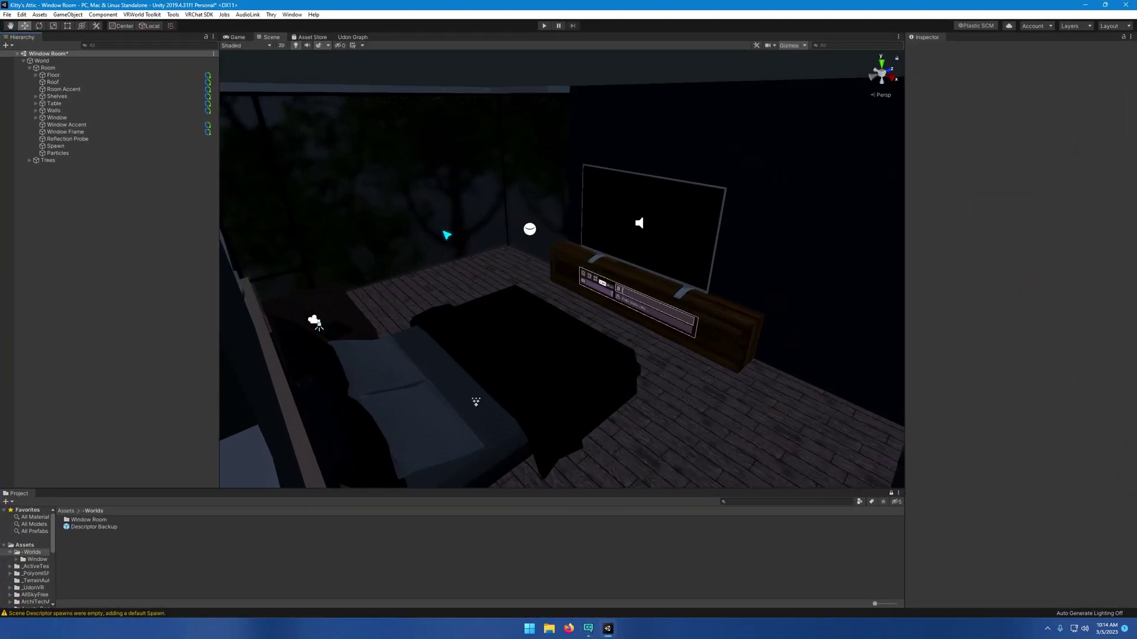
left_click(200, 15)
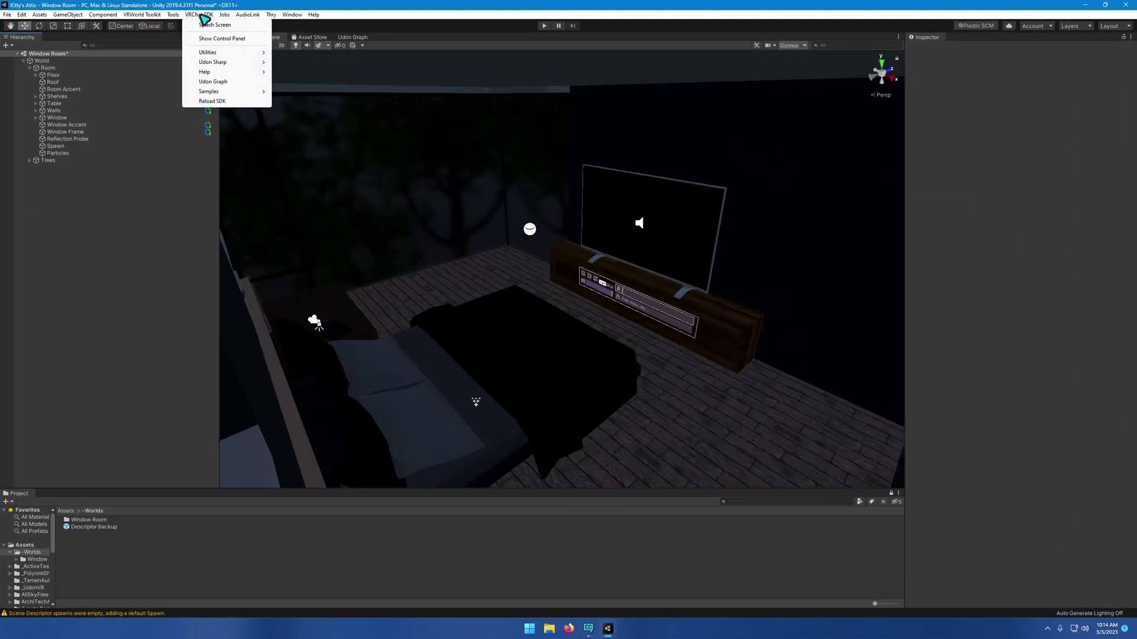
left_click(224, 39)
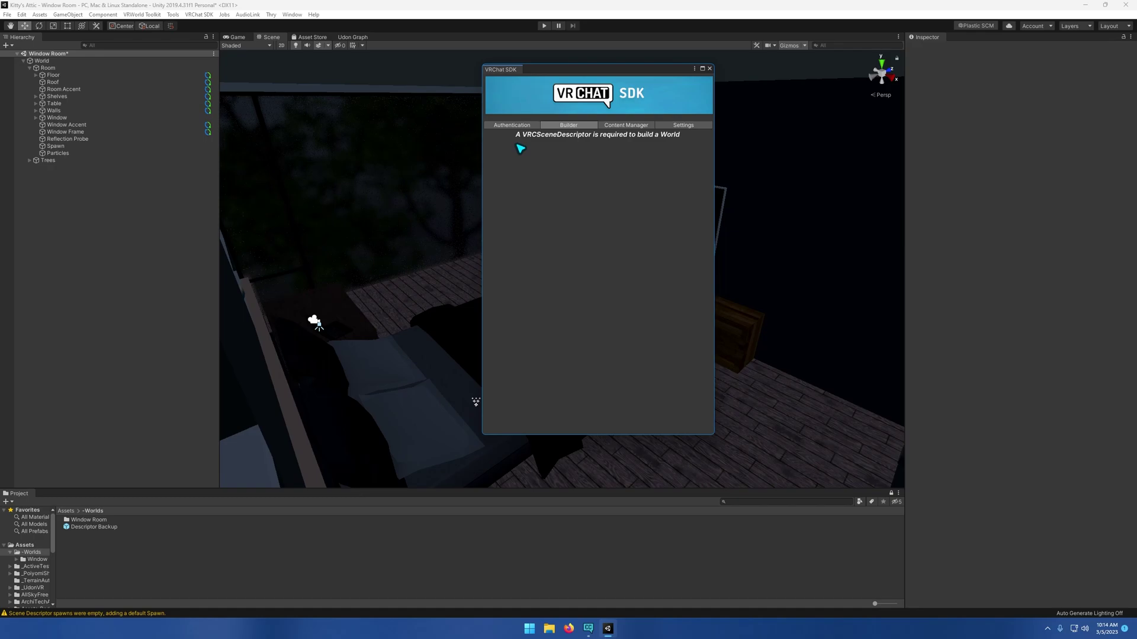
left_click(709, 68)
Create an empty game object under World in the scene hierarchy and rename it VRCWorld
right_click(77, 227)
left_click(119, 309)
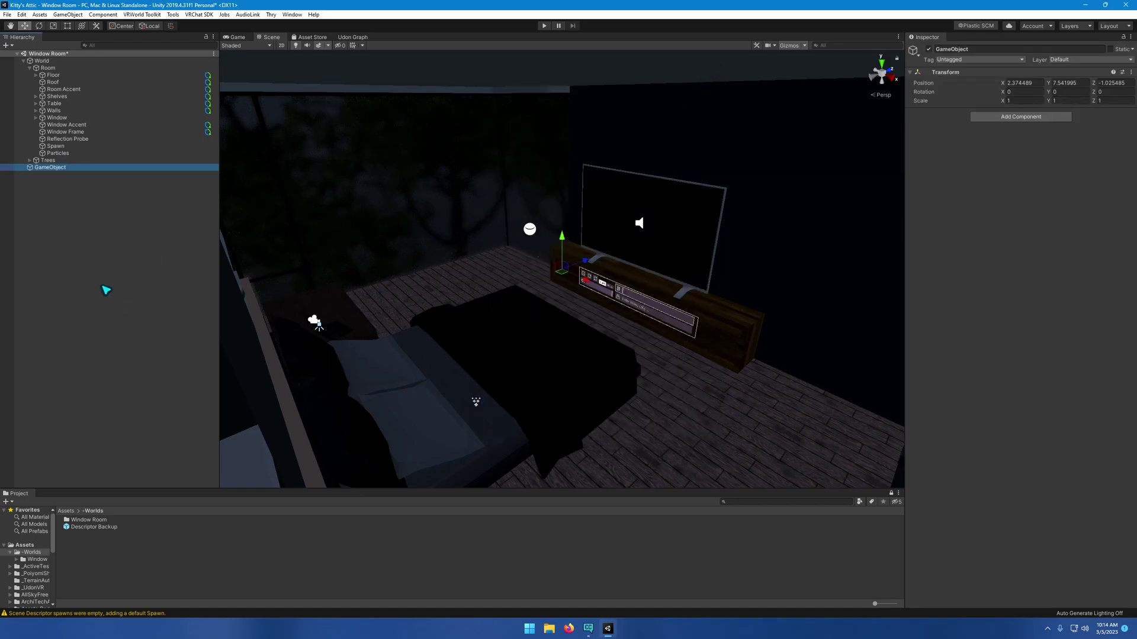
right_click(70, 168)
left_click(89, 199)
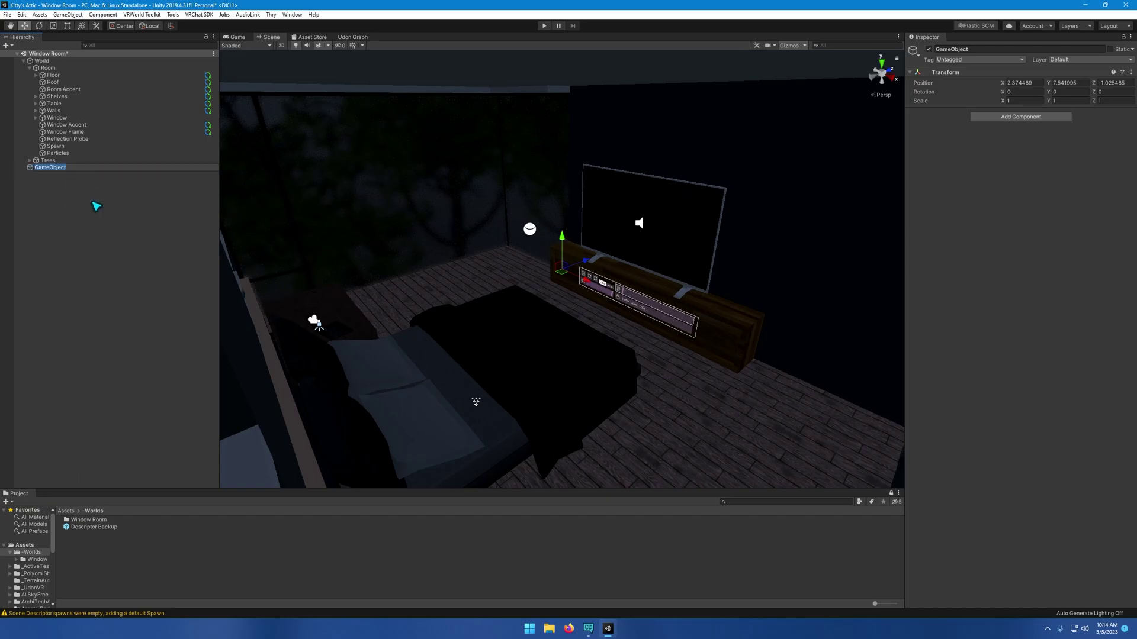
type("VRCWorld")
key("Return")
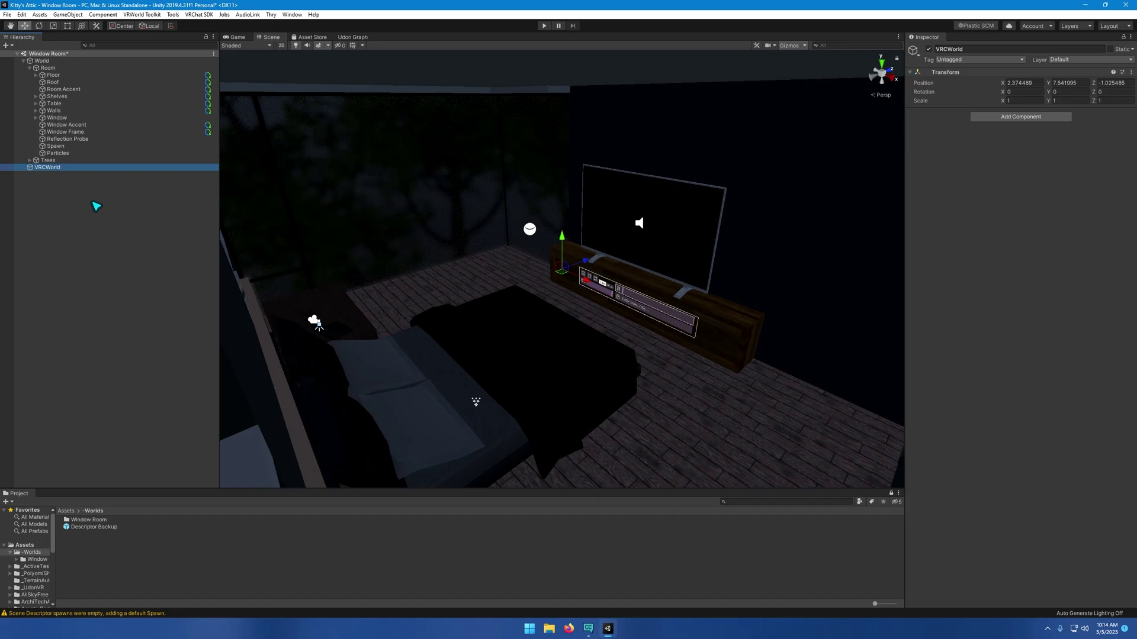
Add a VRC Scene Descriptor component to the VRCWorld object
left_click(1037, 117)
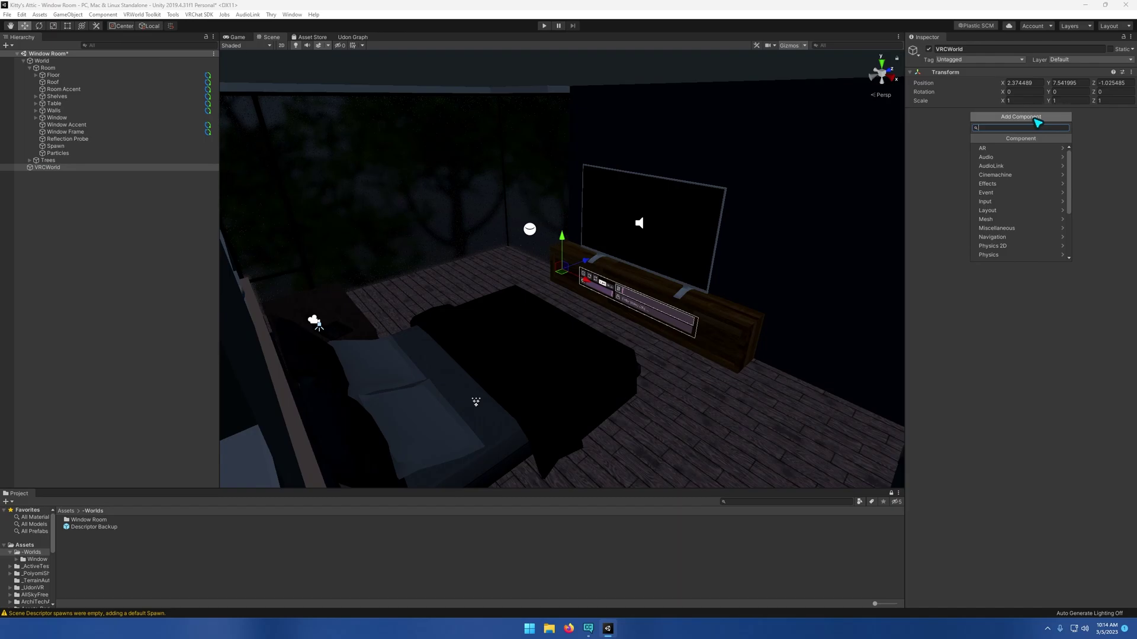
type("VRC")
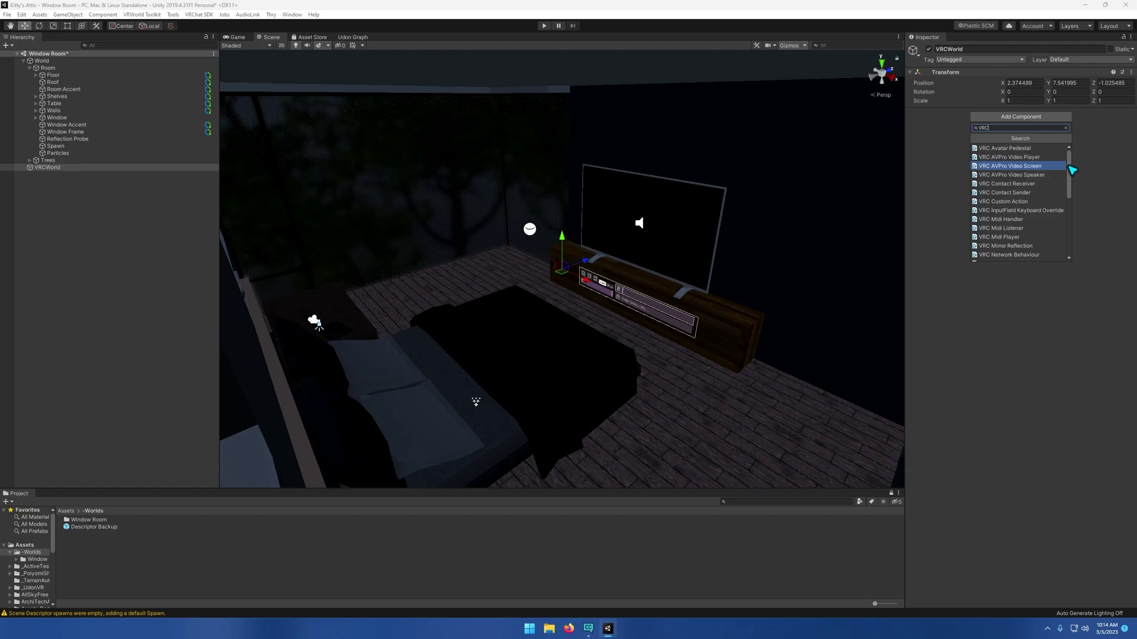
left_click_drag(1070, 177, 1075, 221)
scroll(1075, 221, "up", 1)
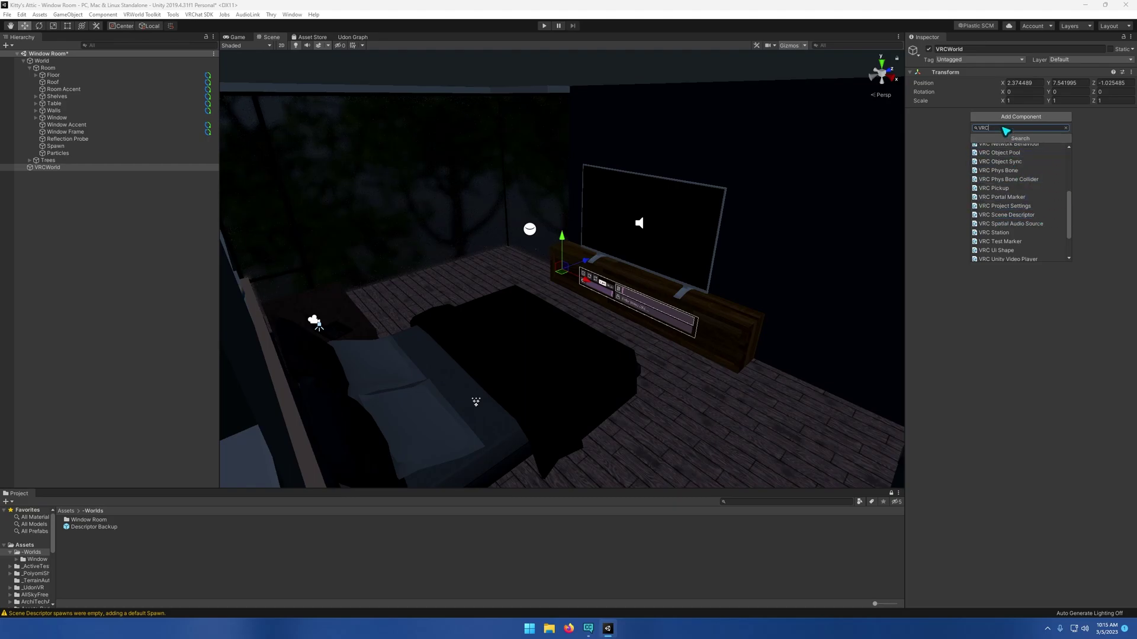
type("Sce")
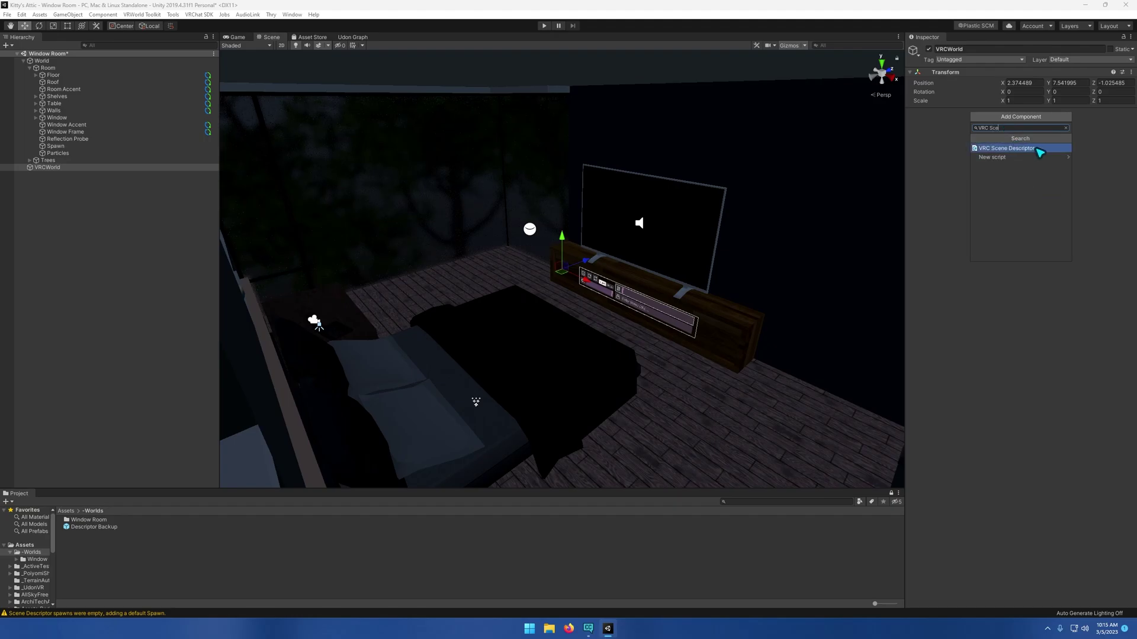
left_click(1040, 153)
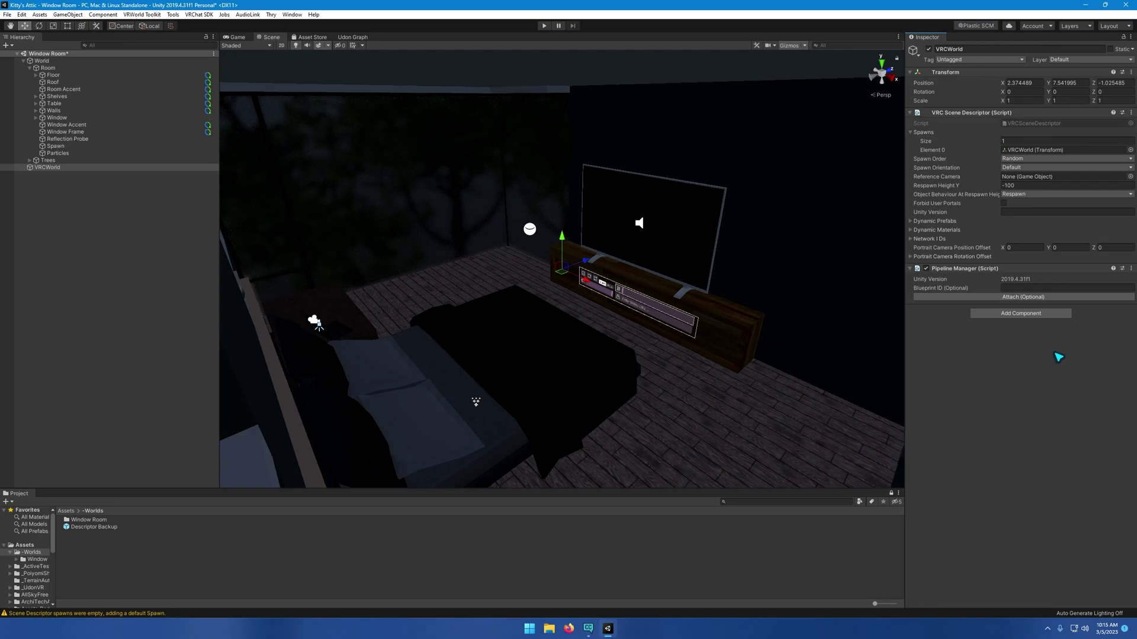
Assign the room's Spawn object as Element 0 of the spawns in VRCWorld's scene descriptor
double_click(66, 146)
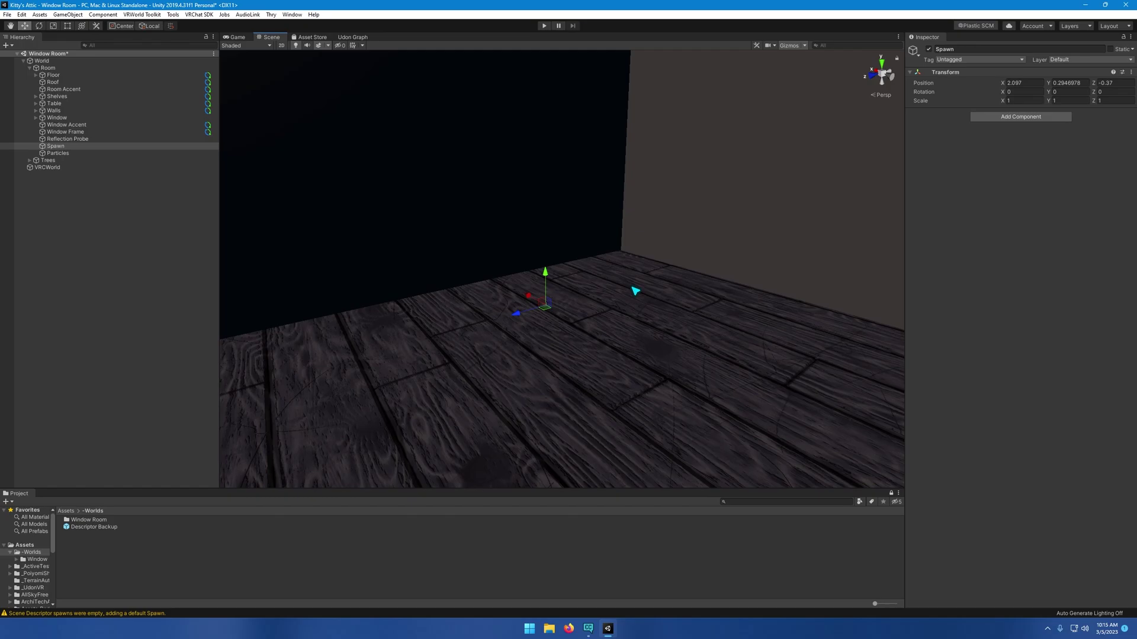
left_click(65, 170)
left_click(67, 148)
left_click_drag(69, 151, 1048, 153)
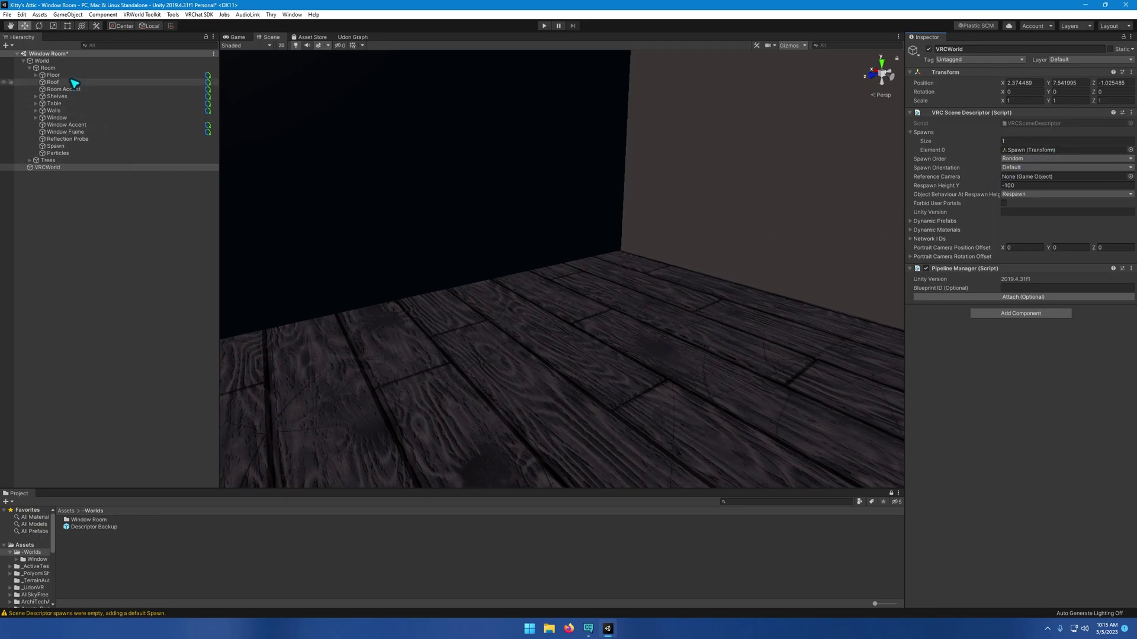
Locate Main Camera under Floor, Table, Laptop, review its near clipping plane, and assign it as VRCWorld's reference camera
left_click(36, 76)
left_click(43, 82)
left_click(49, 90)
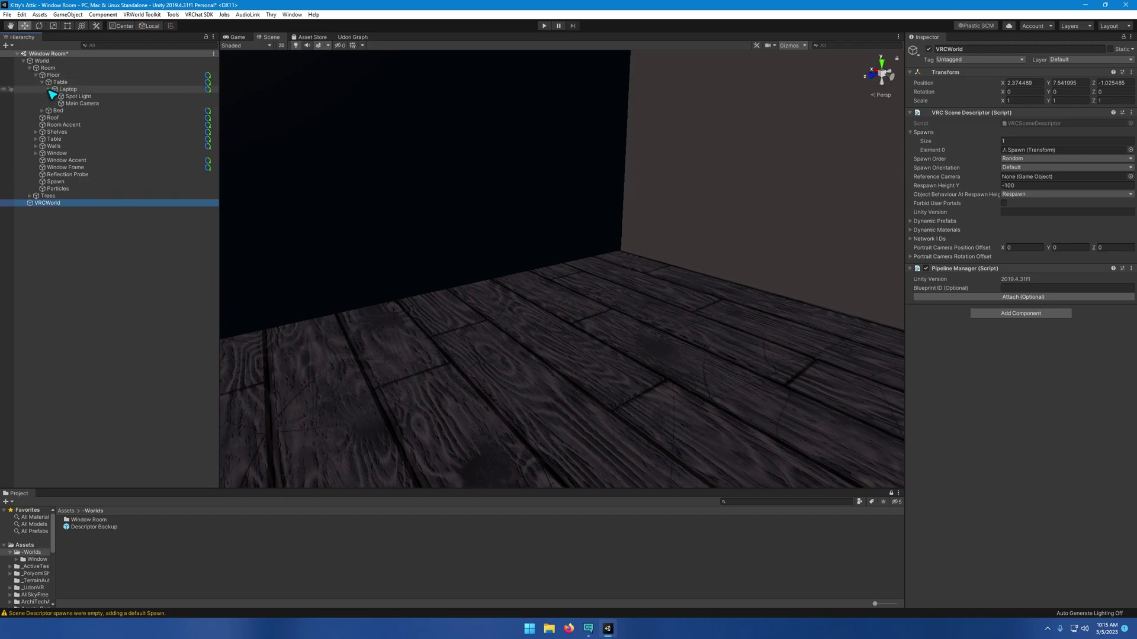
left_click(94, 104)
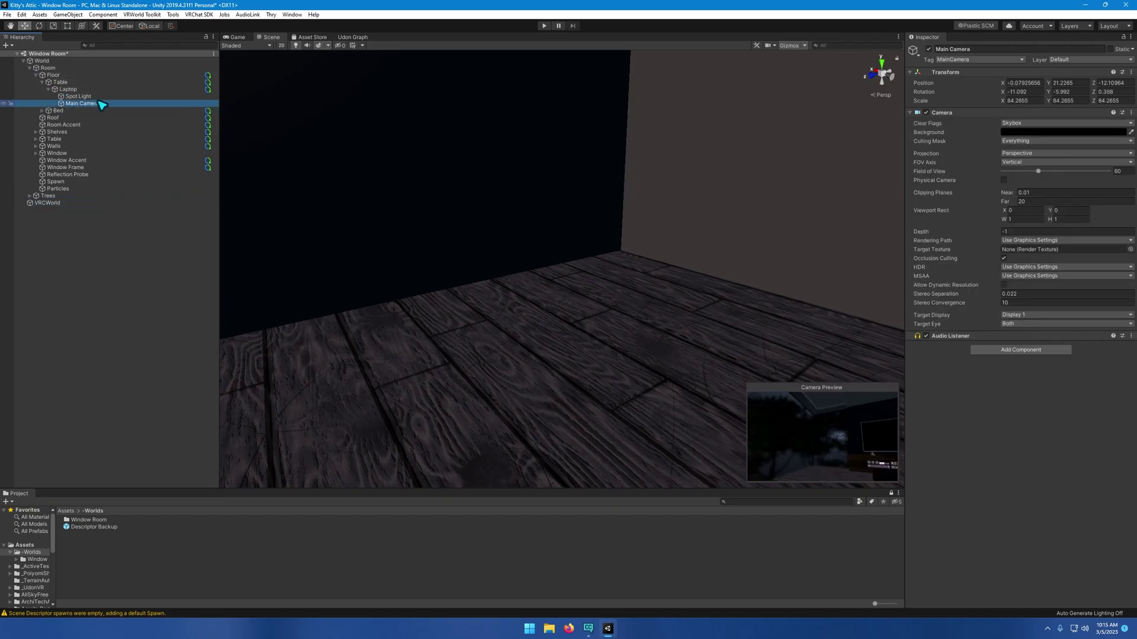
double_click(101, 105)
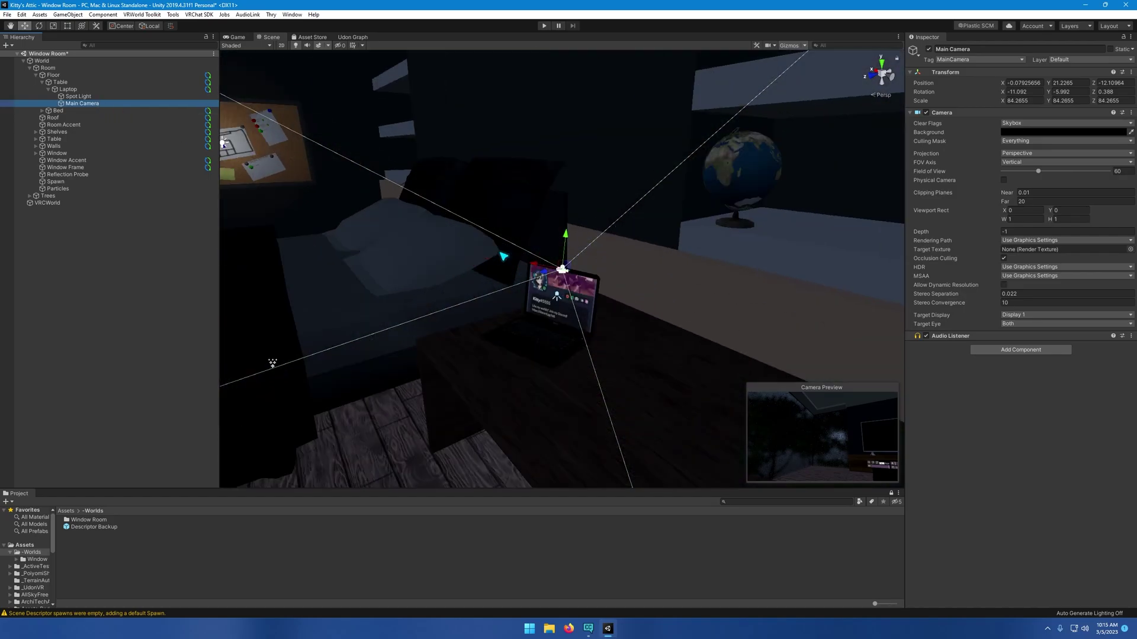
left_click_drag(503, 256, 380, 205, "alt")
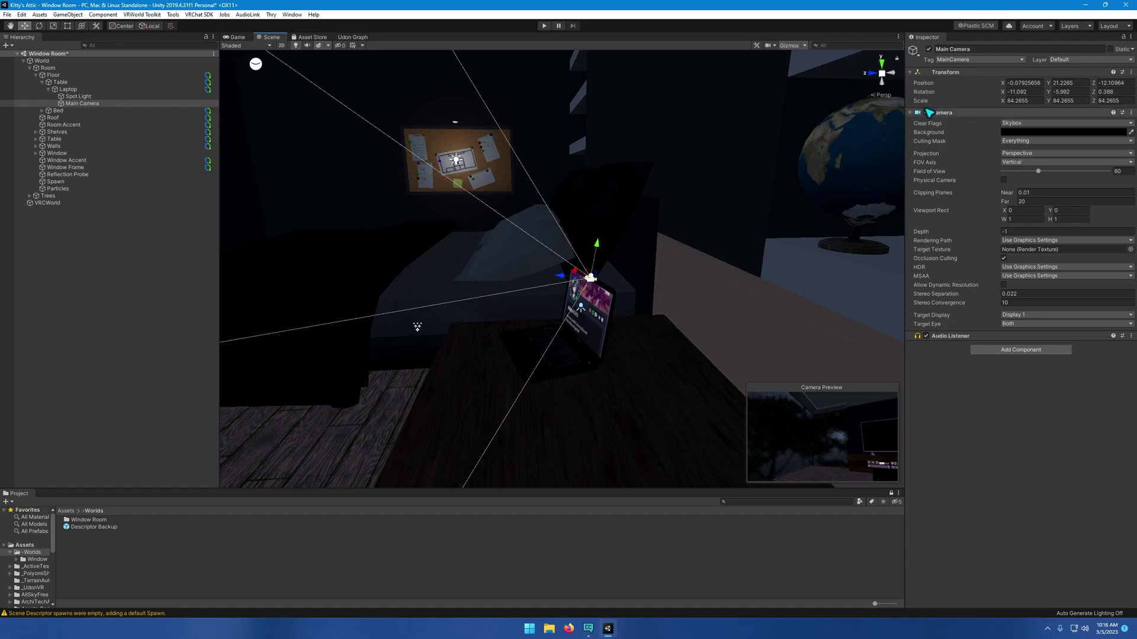
left_click(1054, 193)
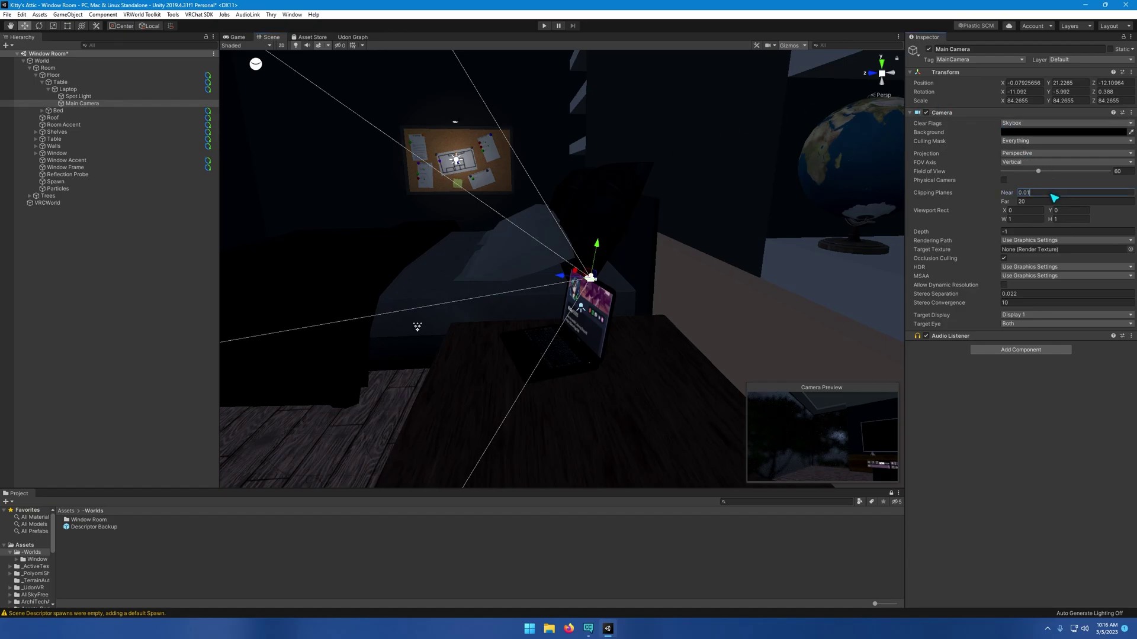
double_click(1052, 197)
left_click(84, 201)
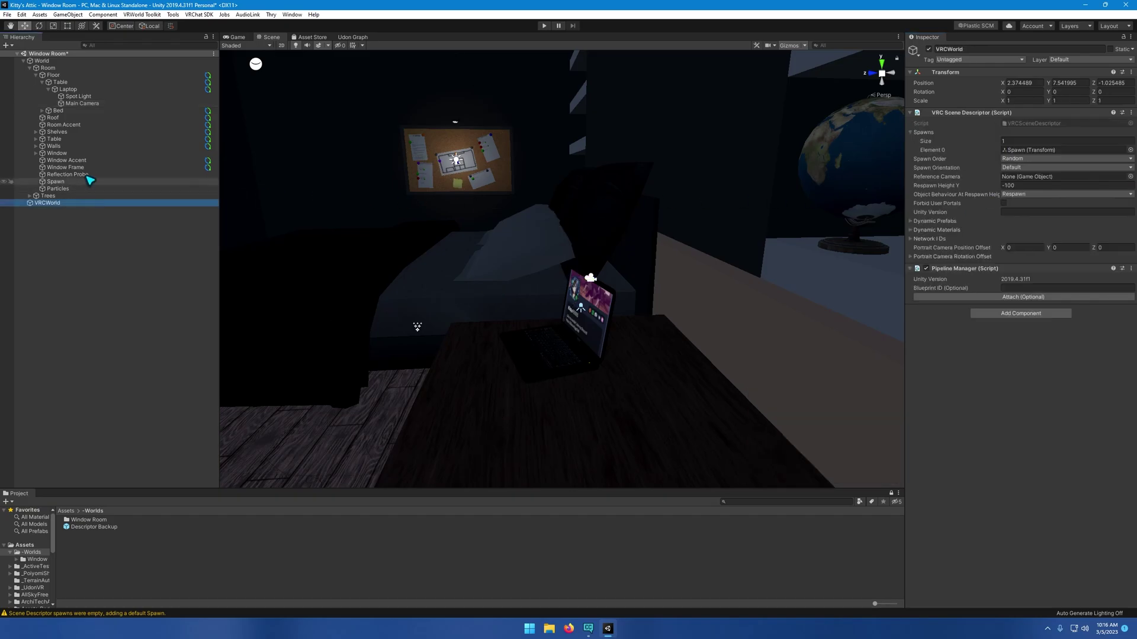
left_click_drag(82, 104, 1040, 180)
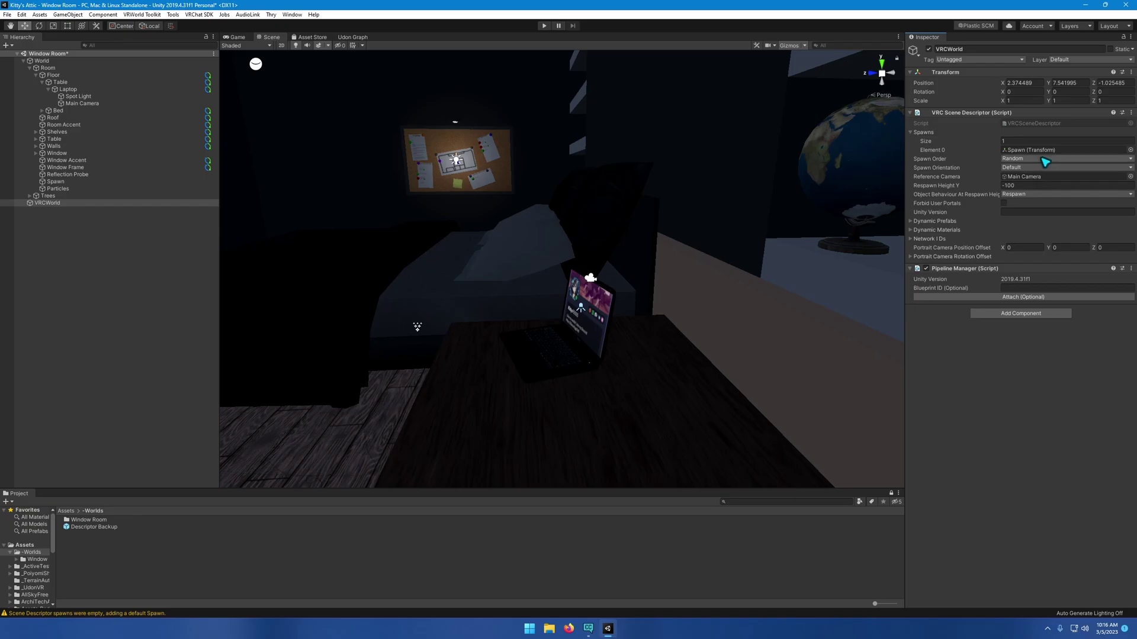
Set the scene descriptor's Spawn Order to First and its Respawn Height Y to 0
left_click(1044, 158)
left_click(1041, 169)
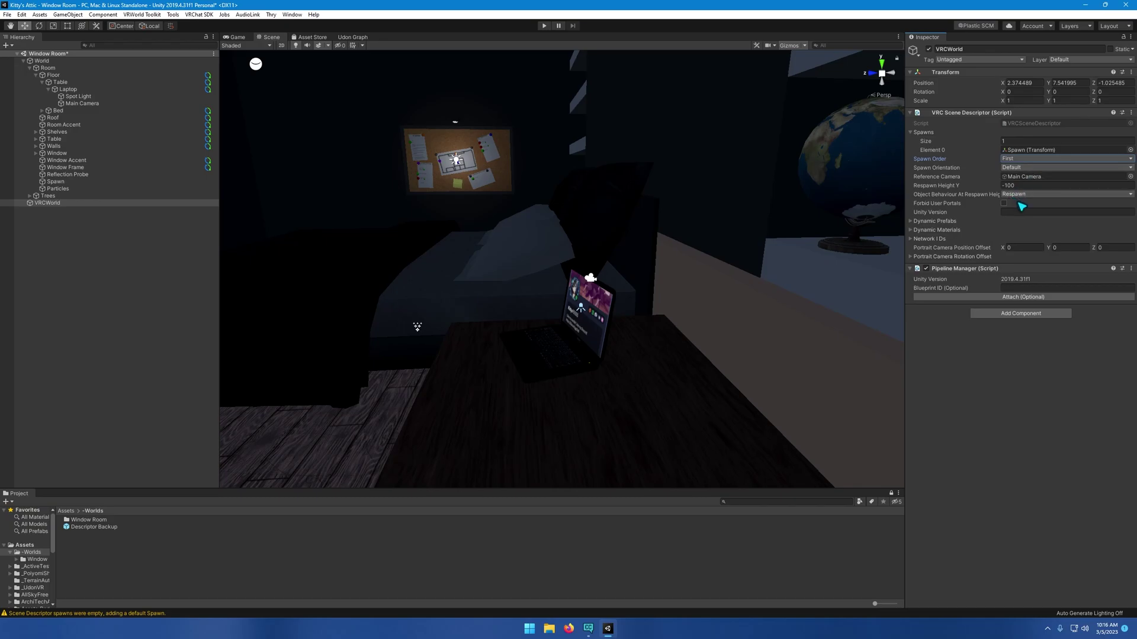
left_click(1037, 187)
type("0")
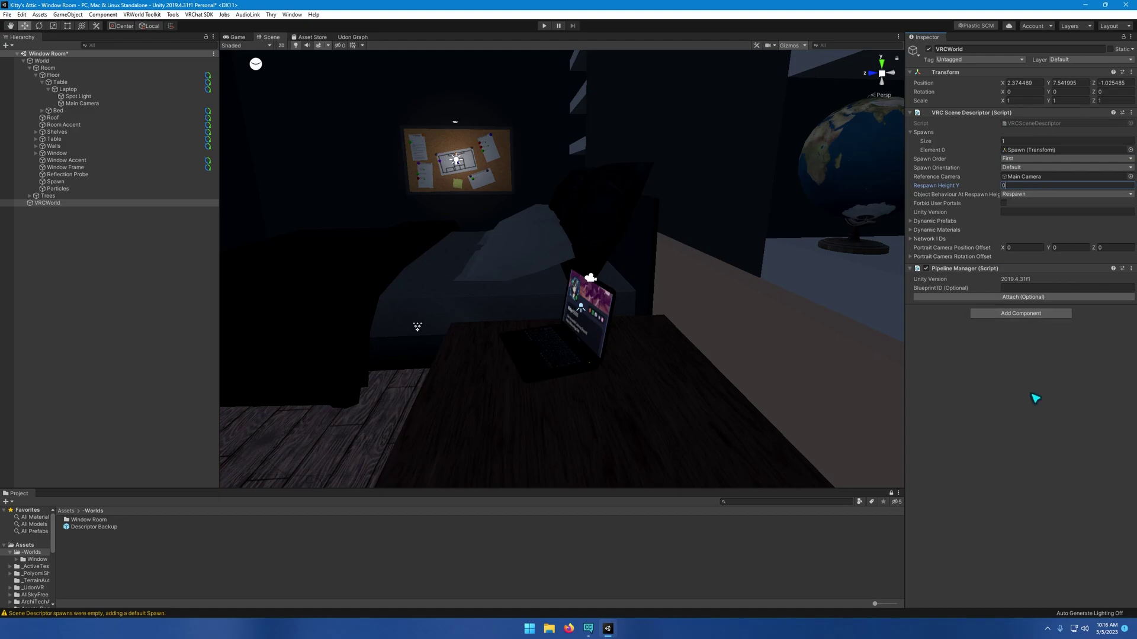
key("Return")
Attach the Kitty's Attic world ID from the SDK content manager as VRCWorld's blueprint ID, and review the world in the builder
left_click(201, 14)
left_click(220, 38)
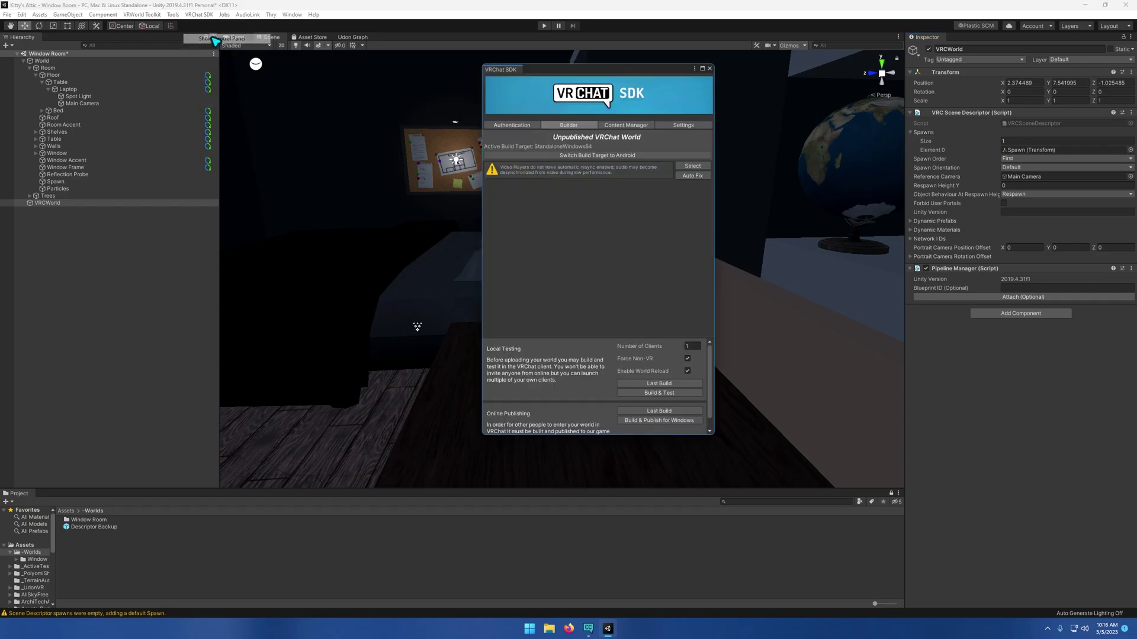
left_click(626, 125)
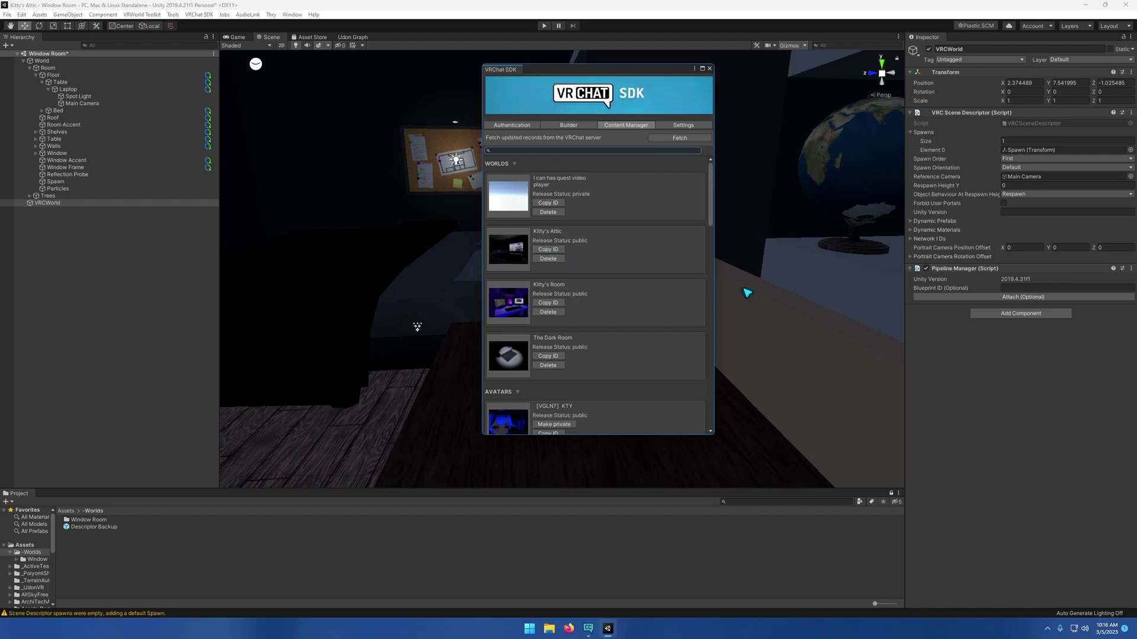
left_click(1053, 289)
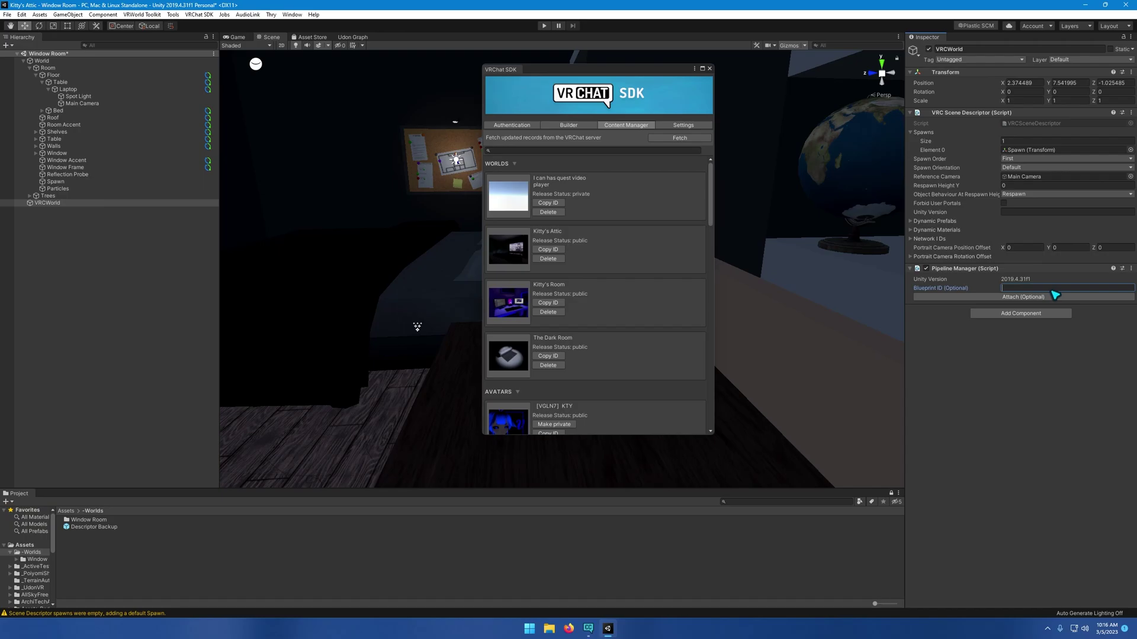
type("wrld_b58972bb-8d05-4130-b540-7aacb3714377")
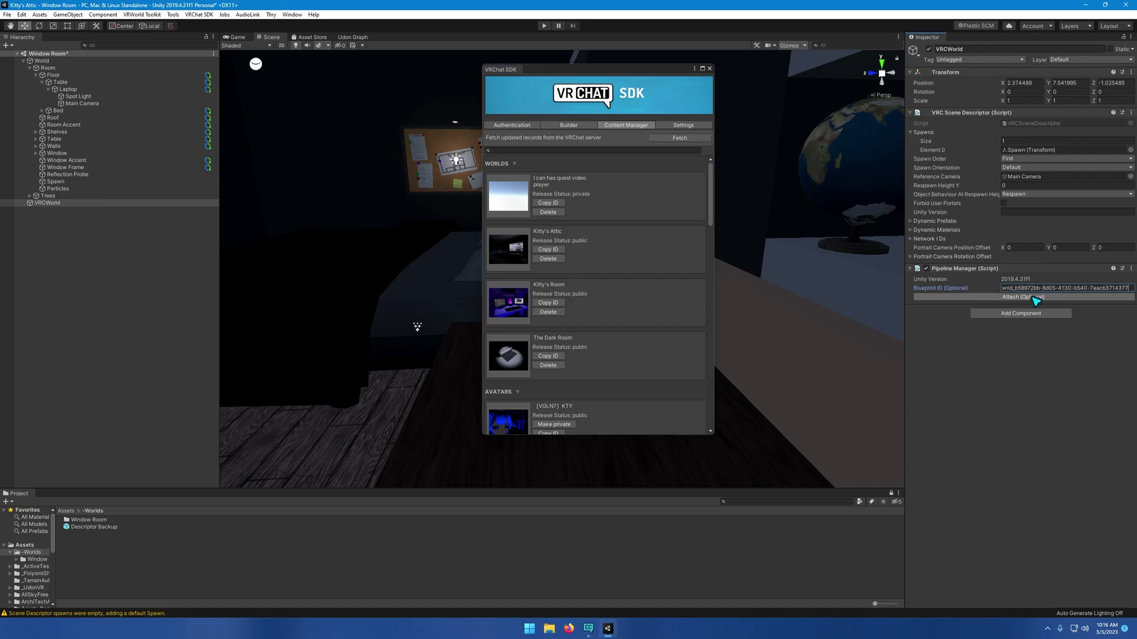
left_click(1035, 297)
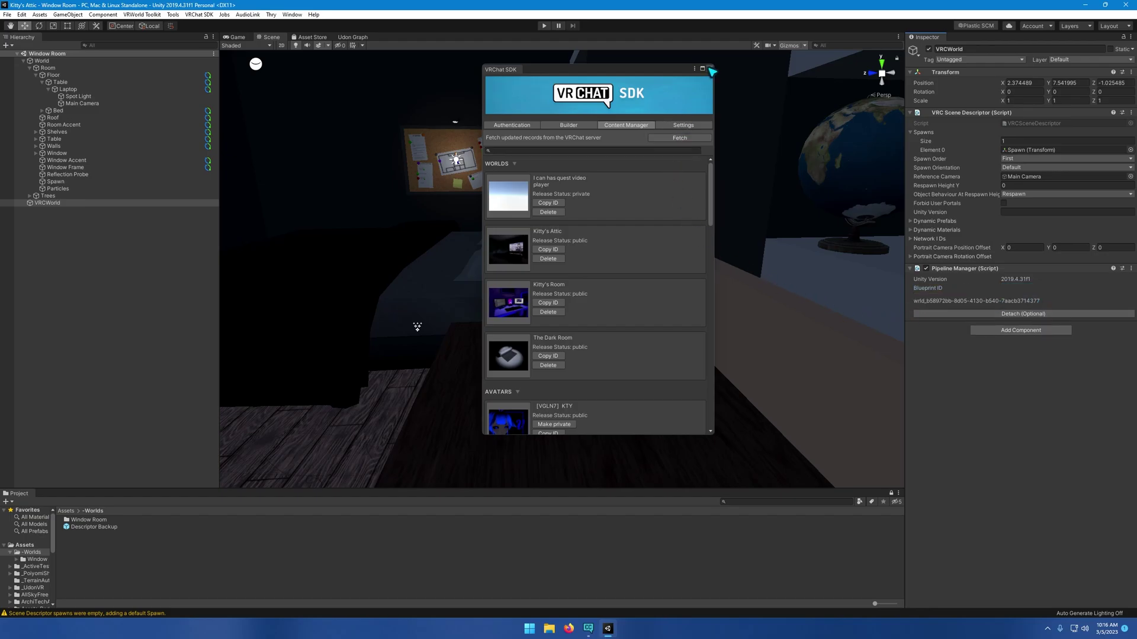
left_click(577, 126)
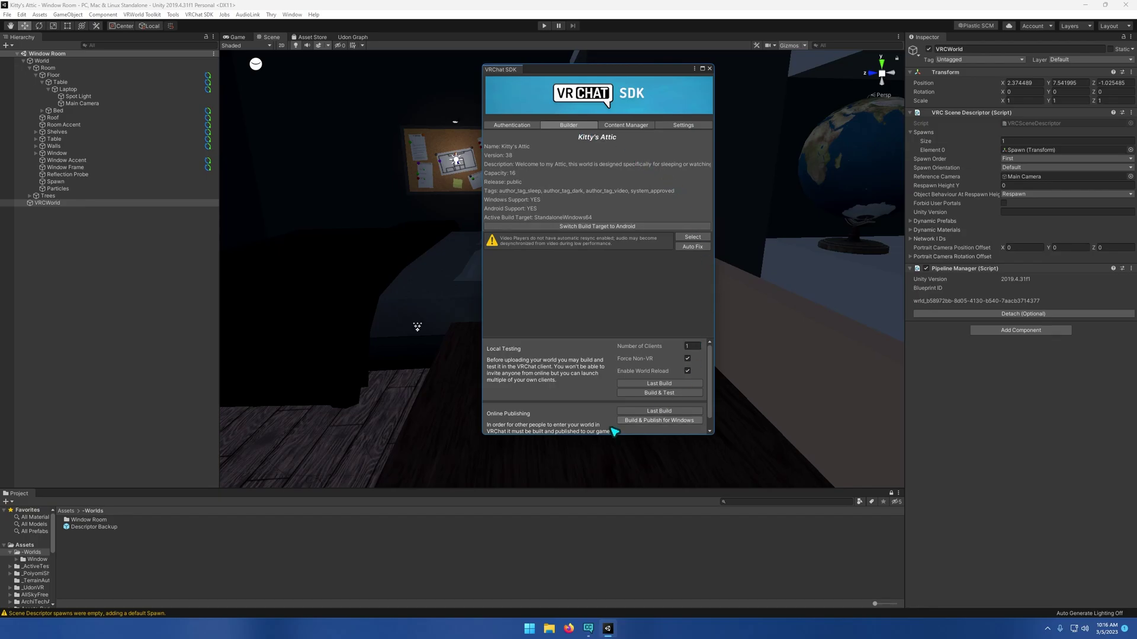